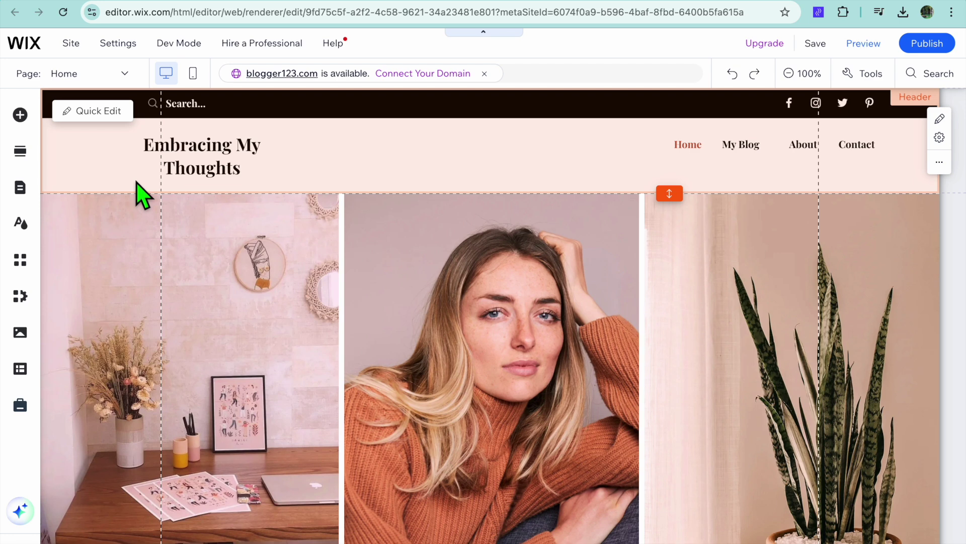
Step: Add a Store page to install Wix Stores, adding Shop and cart to the menu
scroll(143, 194, down, 3)
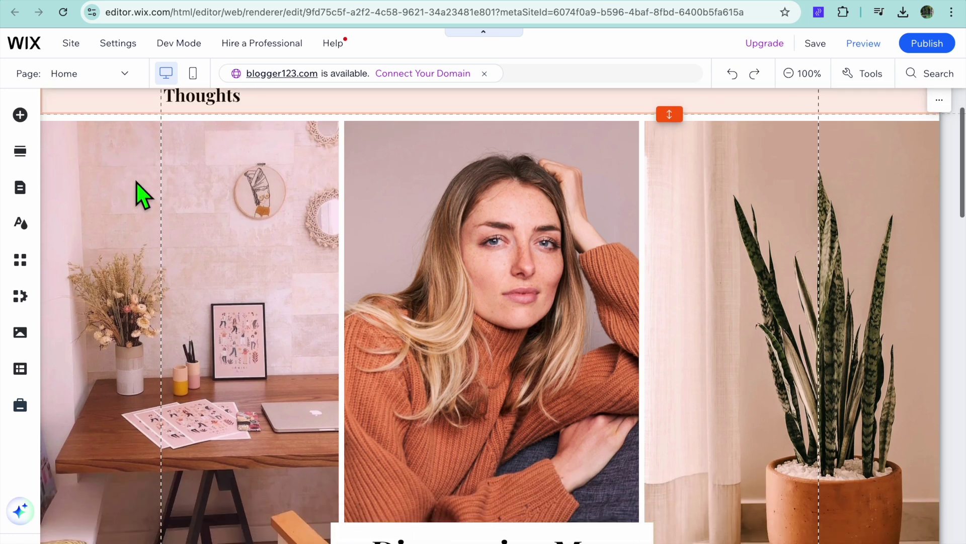
scroll(143, 193, up, 3)
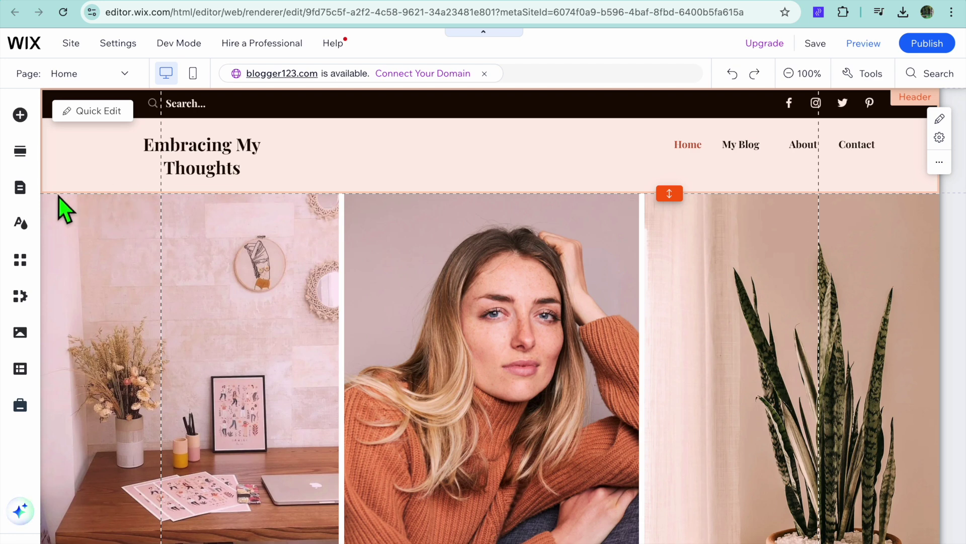
click(21, 189)
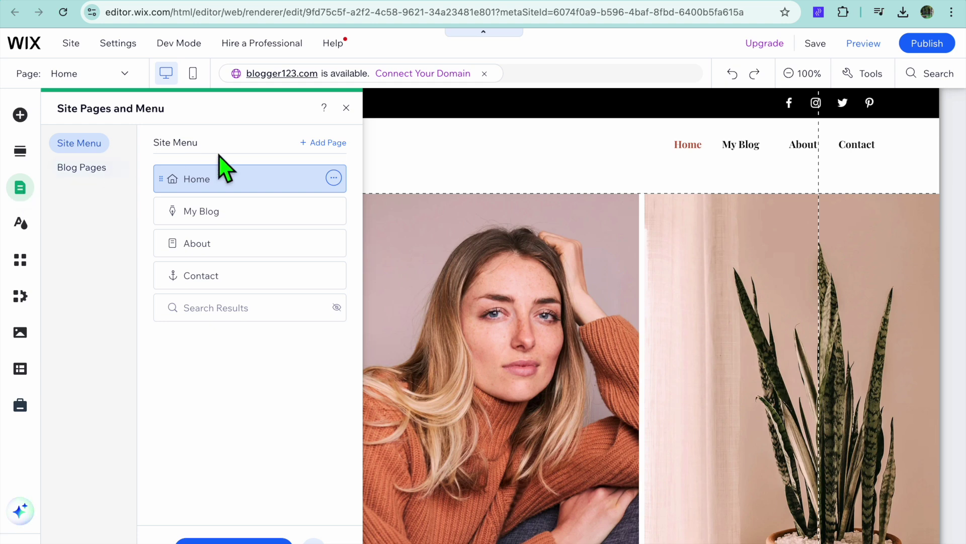
click(316, 145)
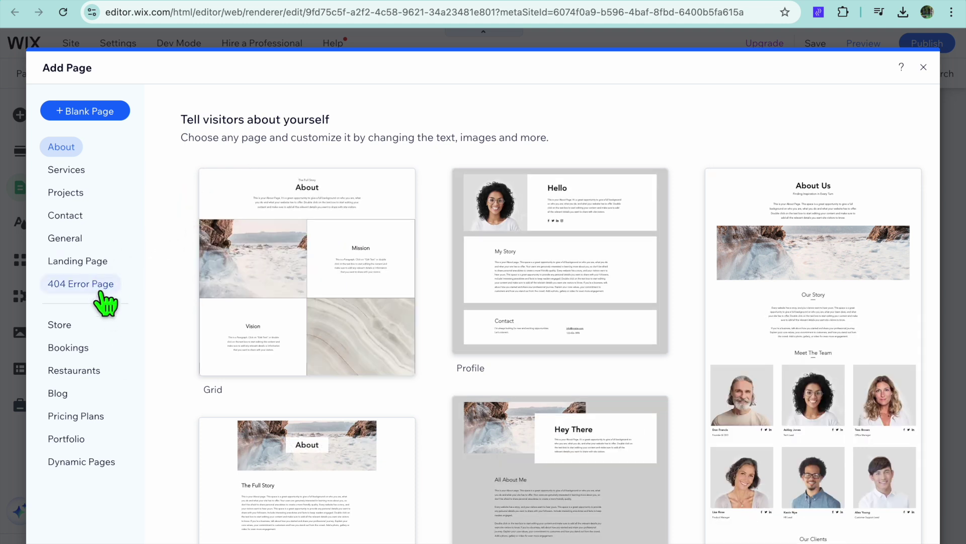
click(58, 331)
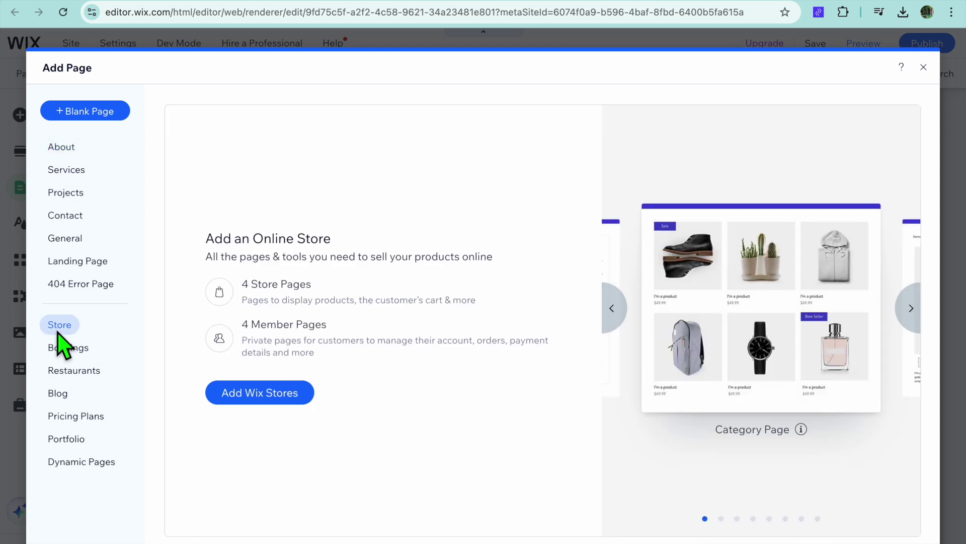
click(237, 399)
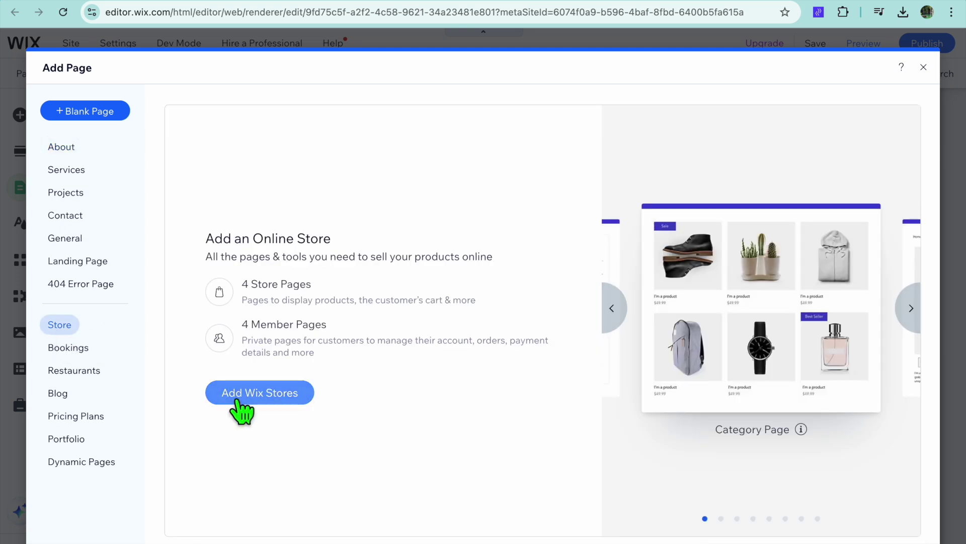
click(284, 390)
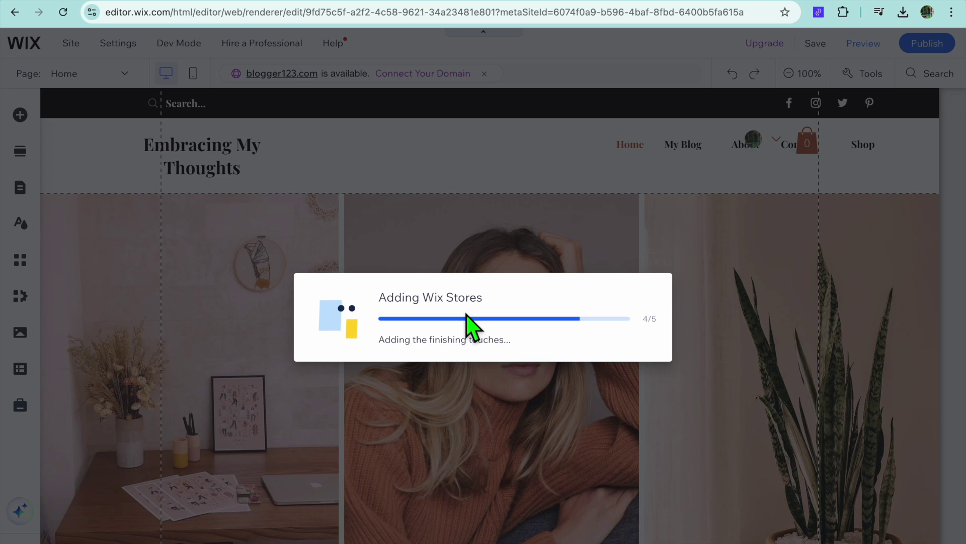
scroll(466, 313, down, 8)
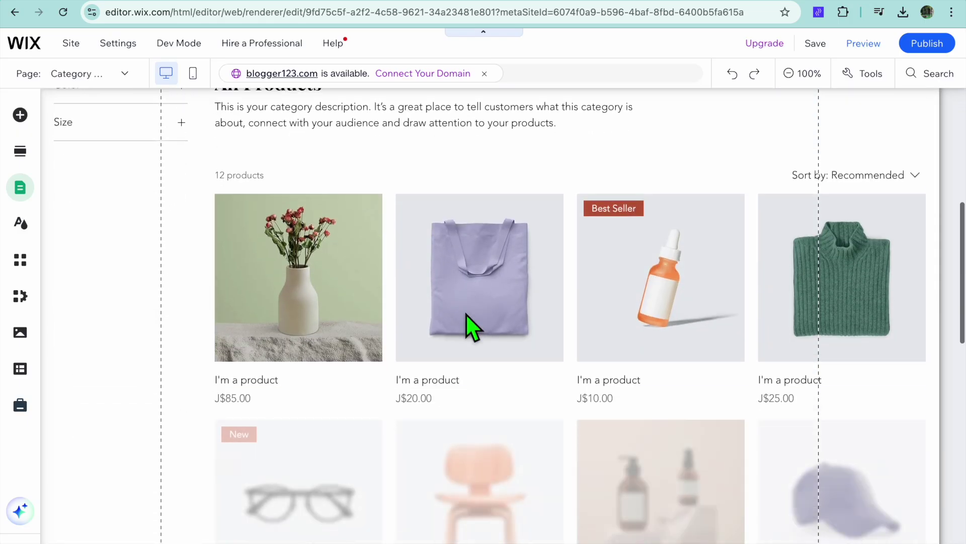
scroll(466, 313, down, 10)
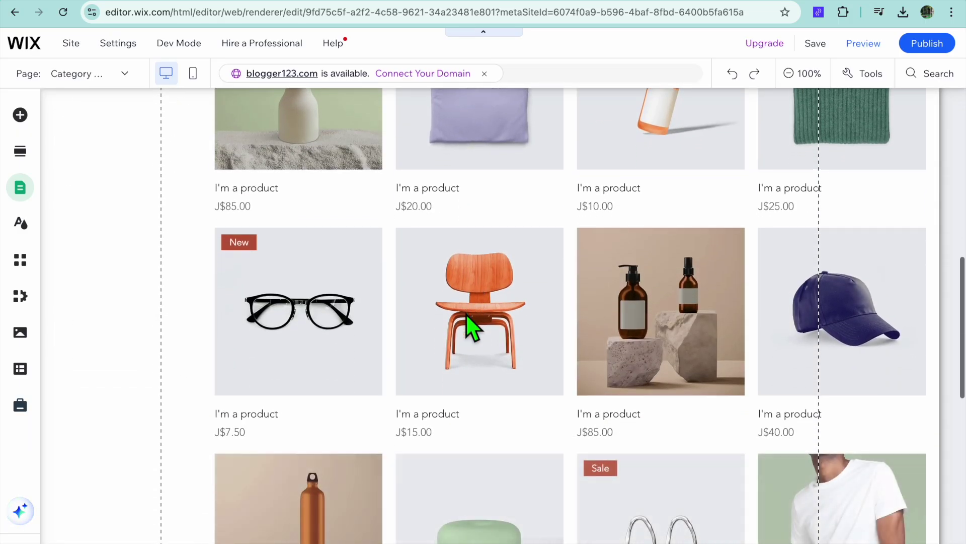
scroll(466, 313, up, 15)
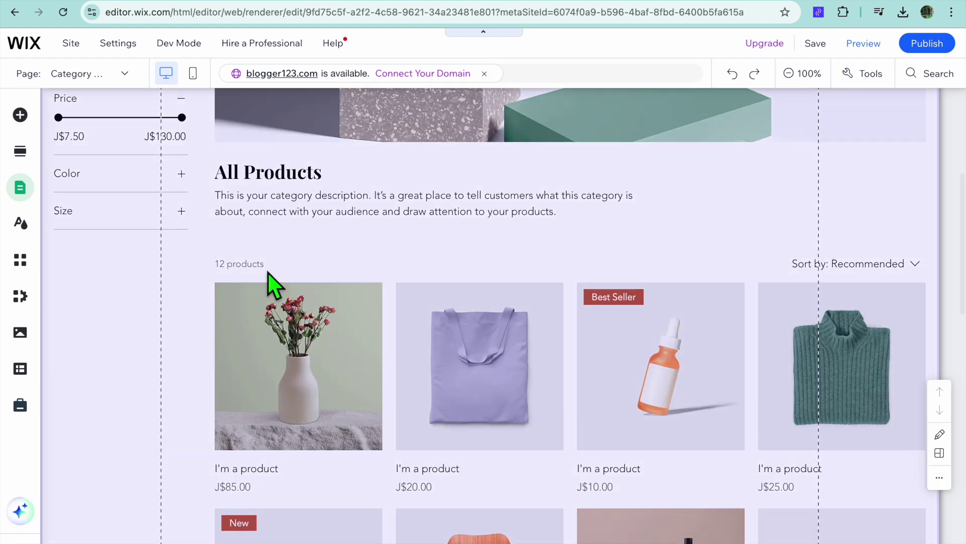
scroll(274, 283, up, 4)
scroll(274, 282, up, 1)
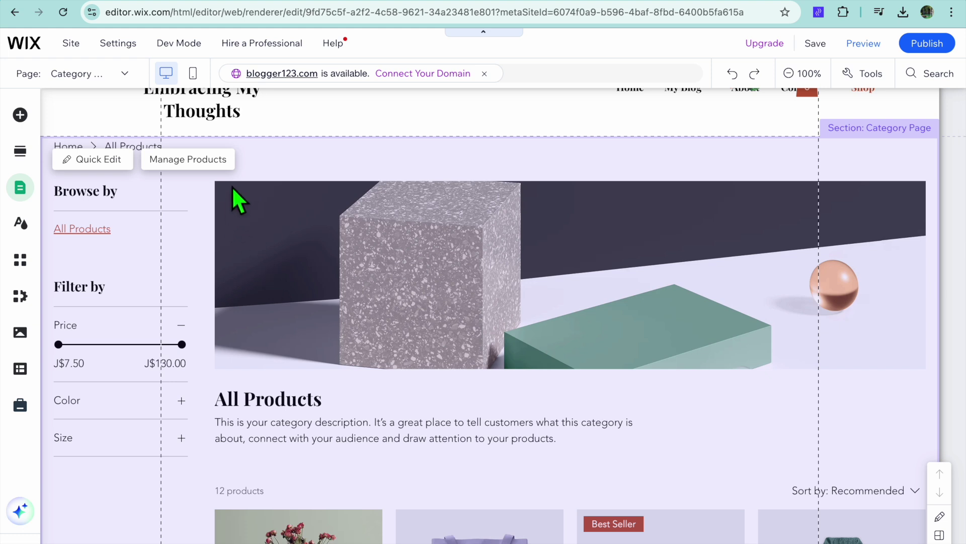
click(208, 160)
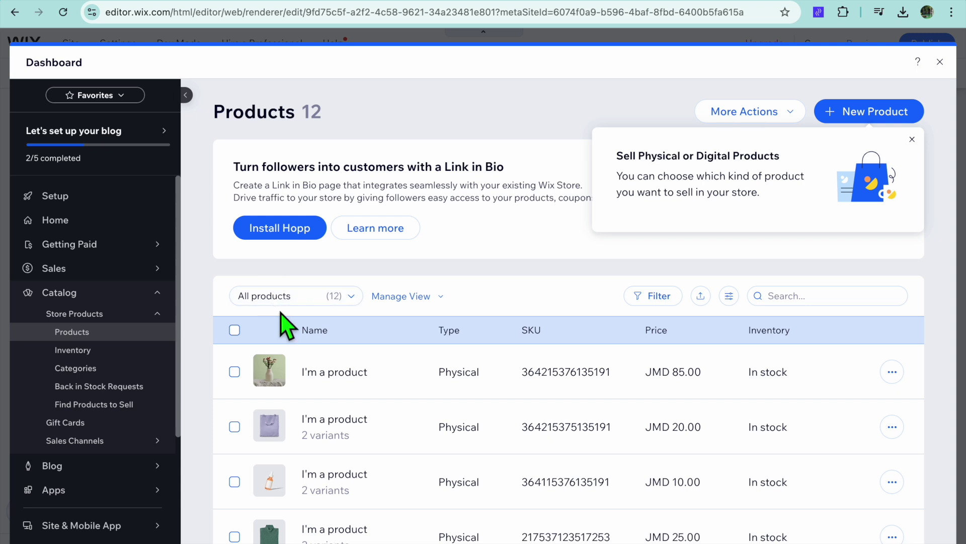
Step: Select all 12 sample products and review the bulk More Actions menu
click(234, 330)
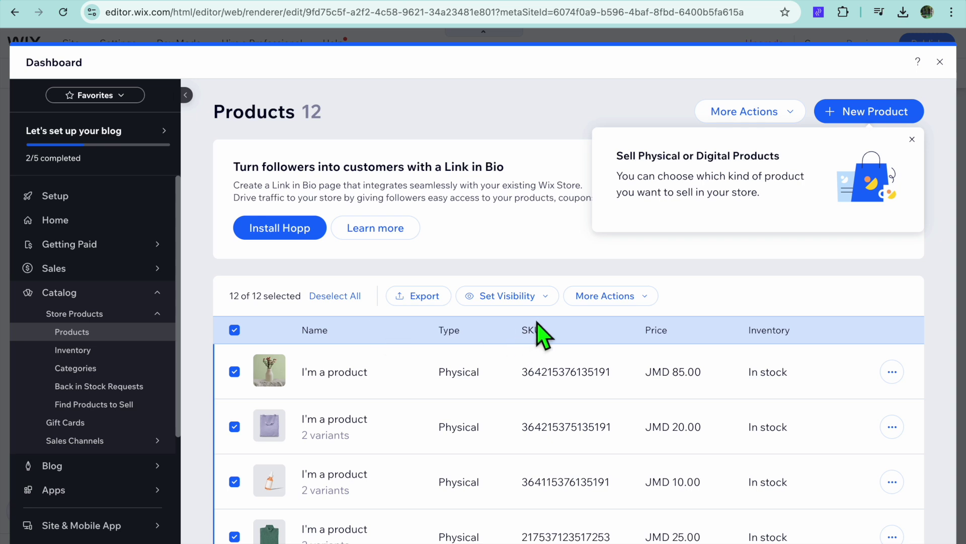
click(630, 302)
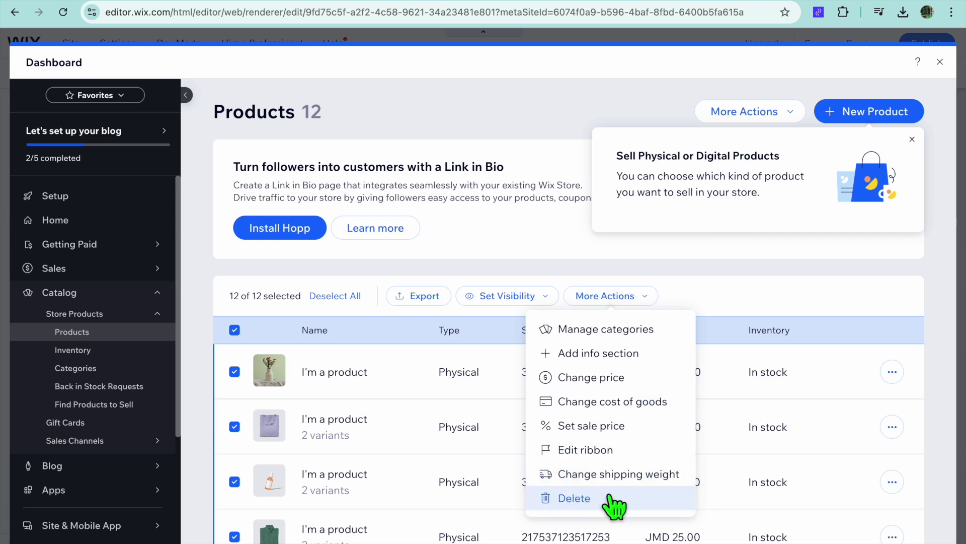
click(712, 282)
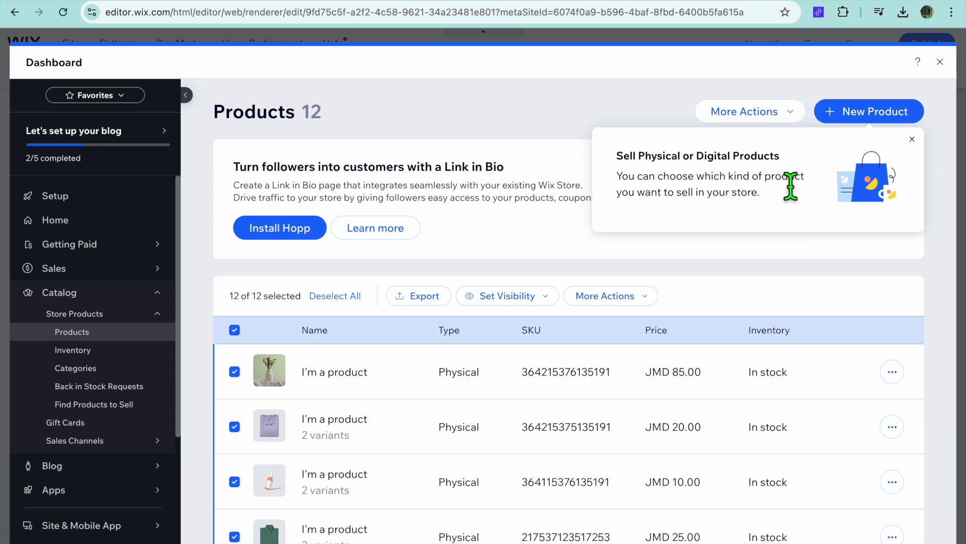
click(880, 121)
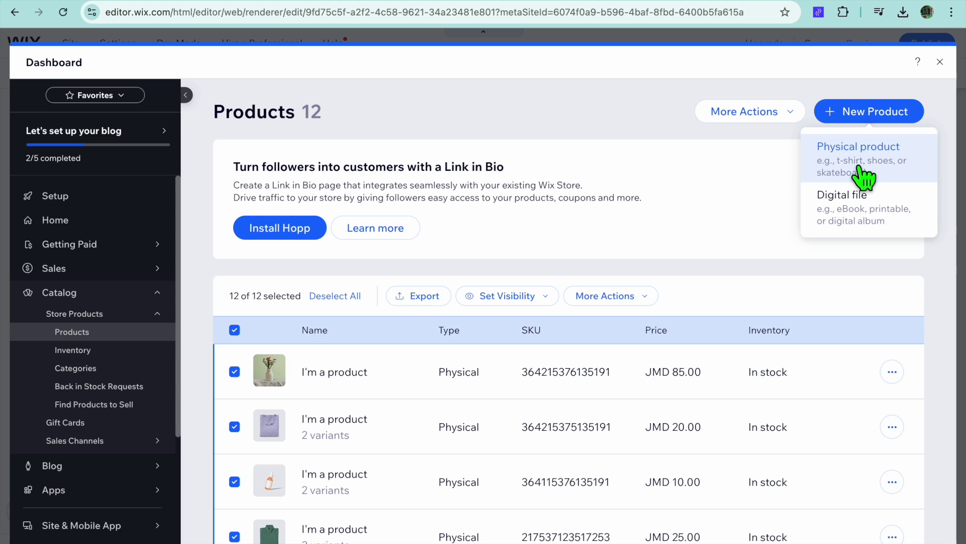
Step: Create a new Digital file product and begin adding its file
click(858, 214)
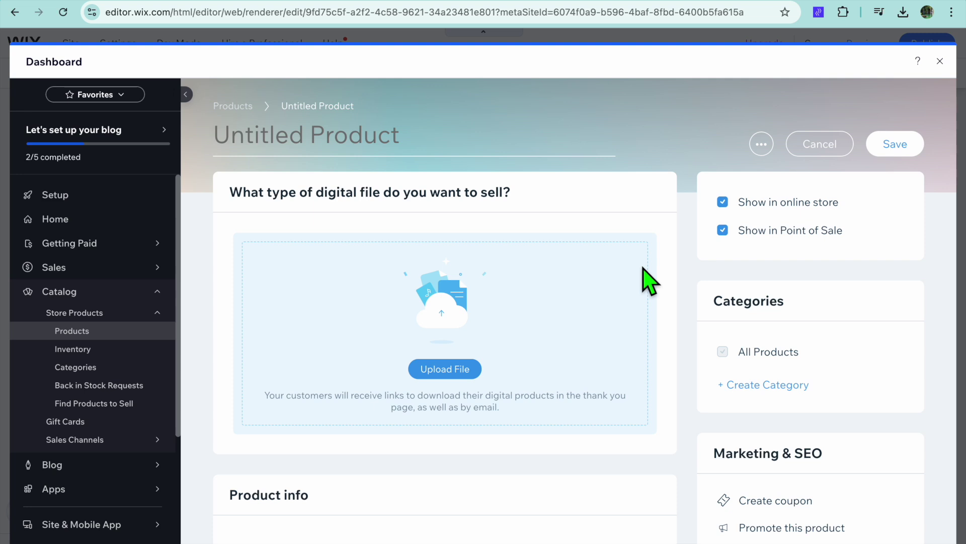
scroll(649, 282, down, 3)
scroll(649, 282, up, 2)
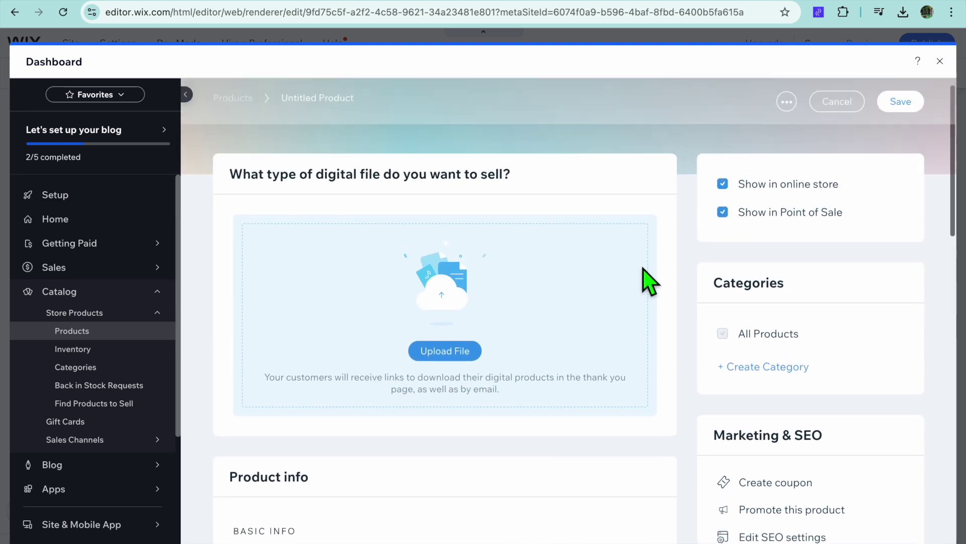
click(459, 352)
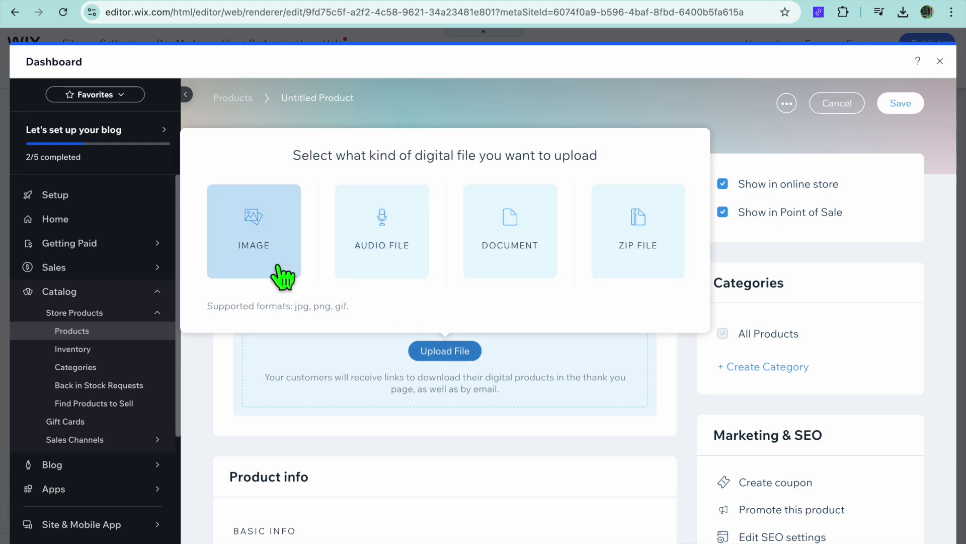
Step: Upload '_White Simple Nigeria Nature T Shirt.png' as an image to the Digital Files library
mouse_move(379, 266)
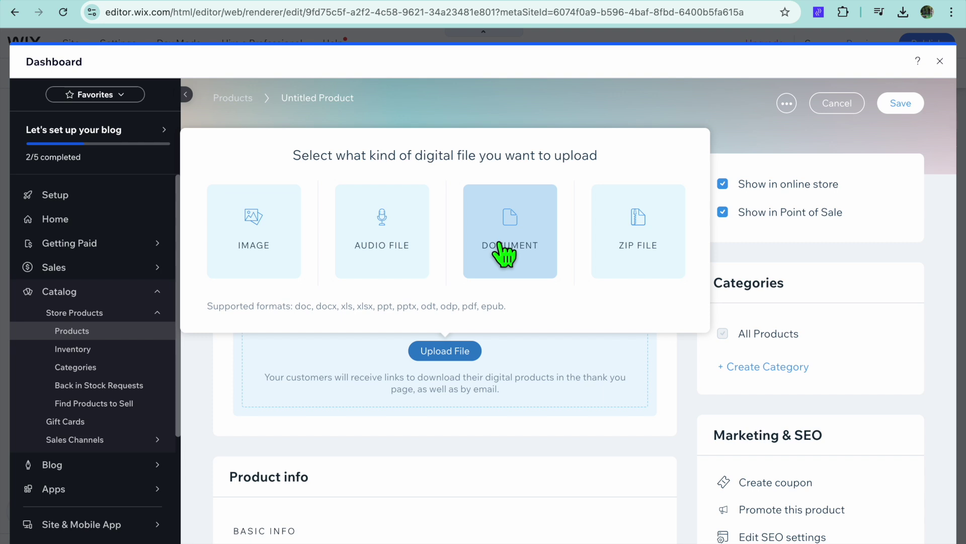
mouse_move(645, 250)
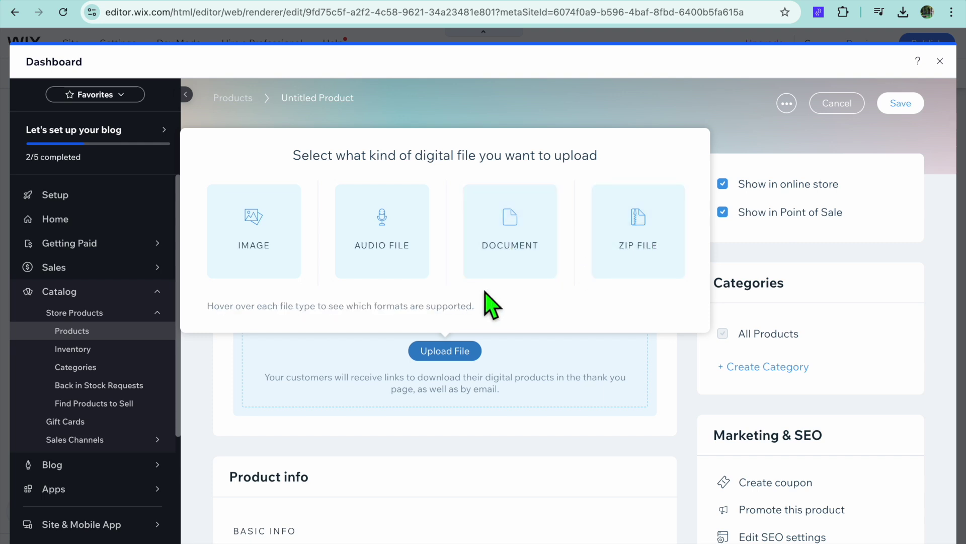
click(252, 252)
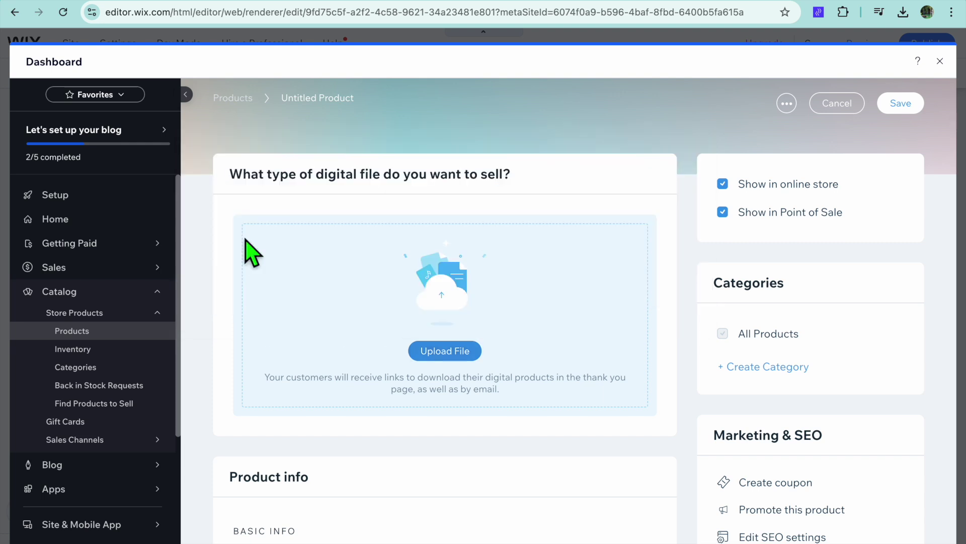
click(388, 276)
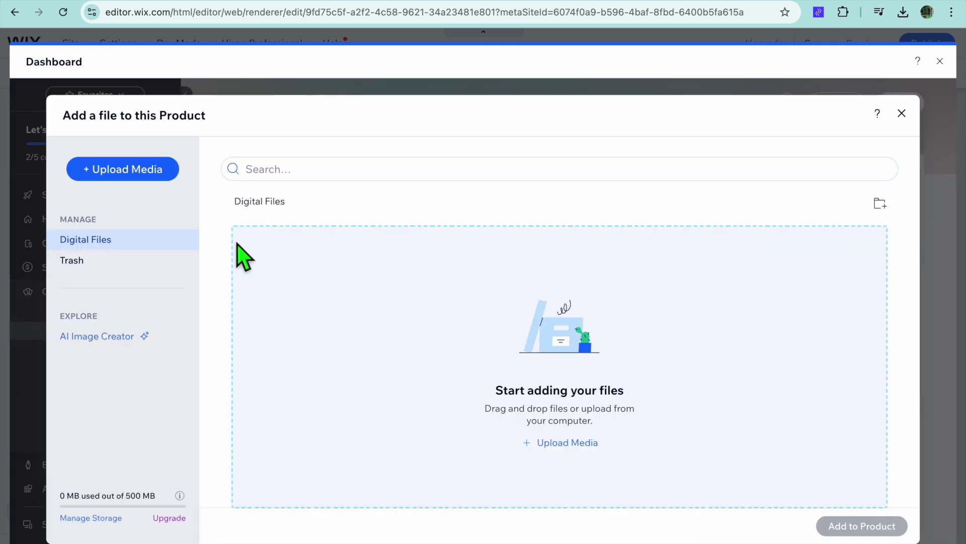
click(141, 172)
click(457, 357)
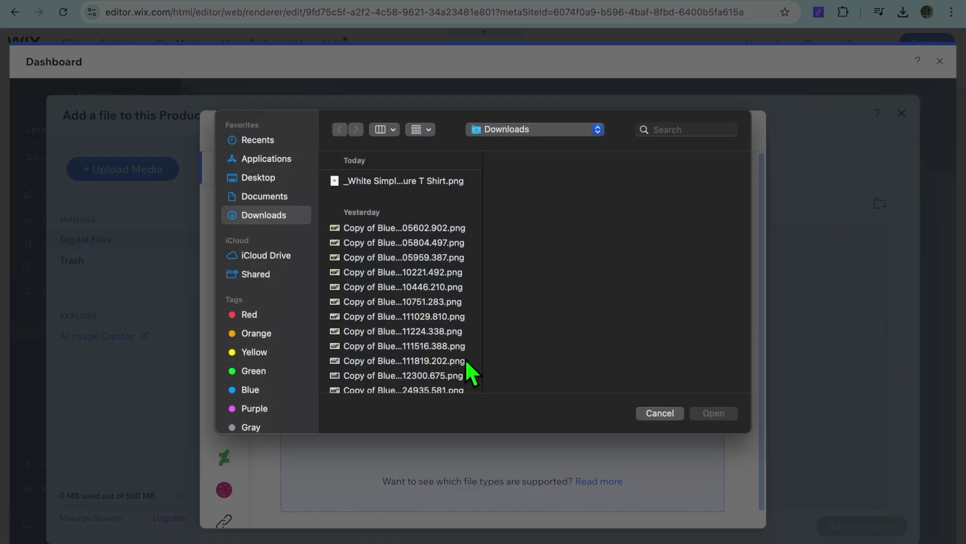
click(404, 184)
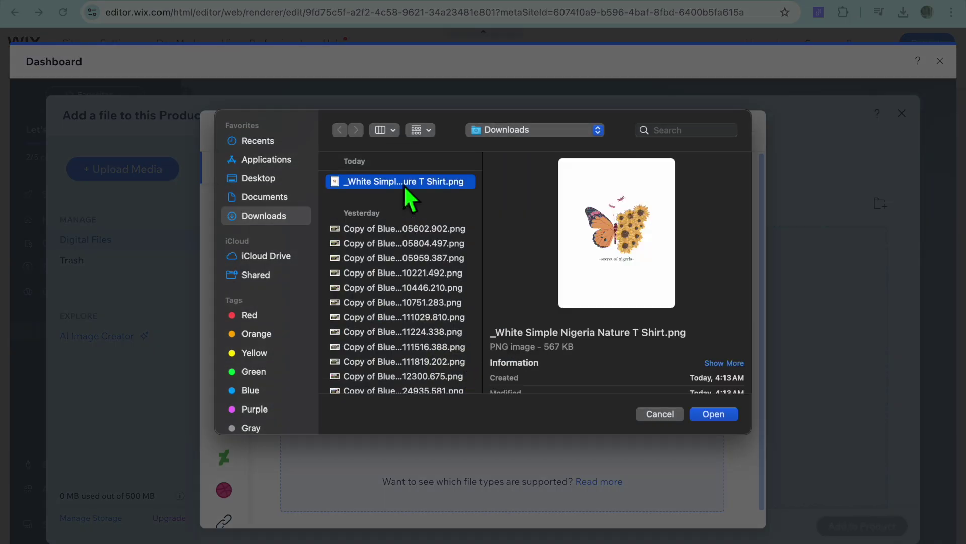
click(717, 414)
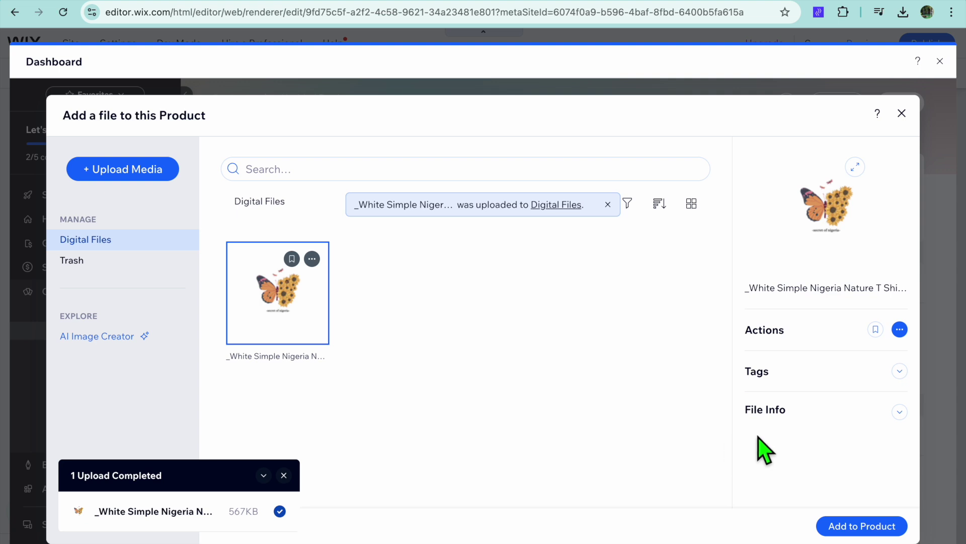
Step: Attach the uploaded shirt image and name the product 'test product'
click(873, 527)
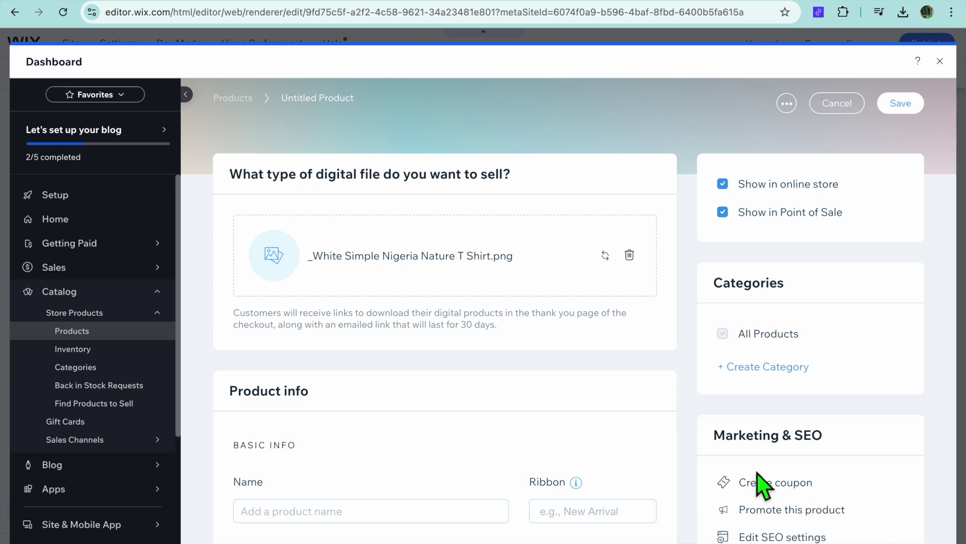
scroll(604, 440, down, 3)
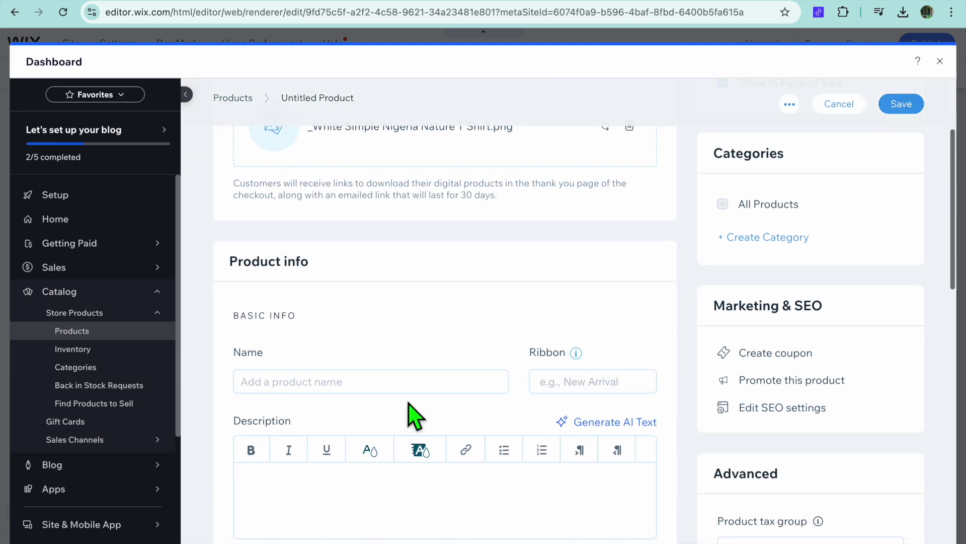
click(380, 389)
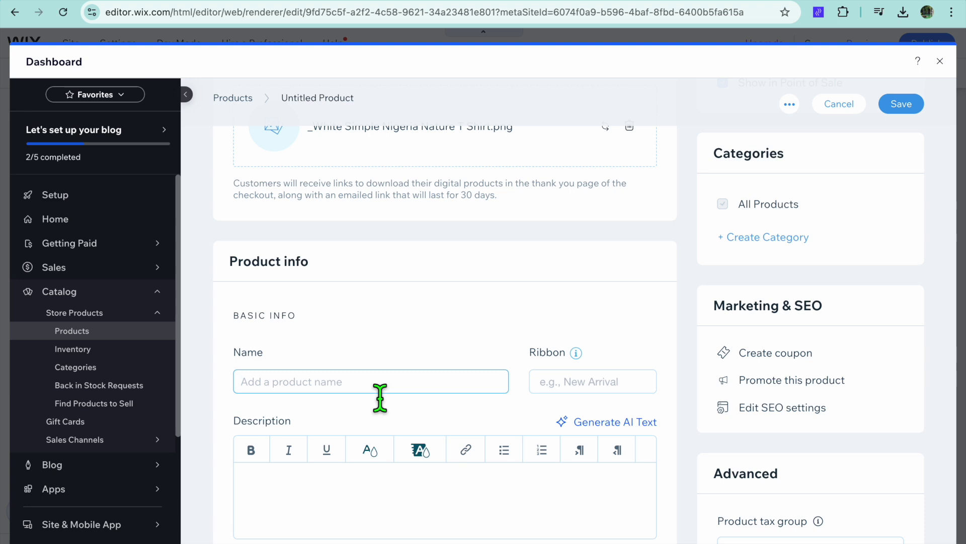
text(test product)
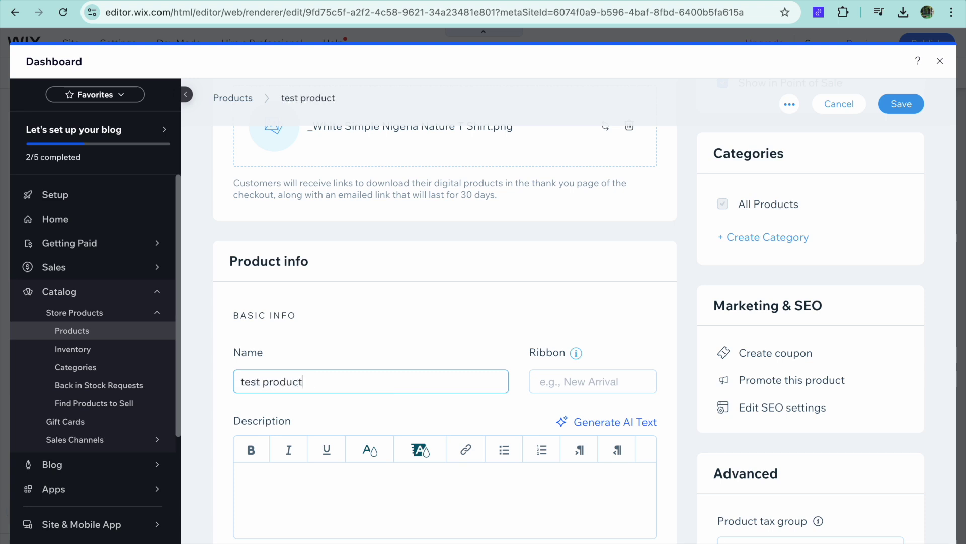
Step: Set the product price to 10 and save the product
scroll(443, 332, down, 5)
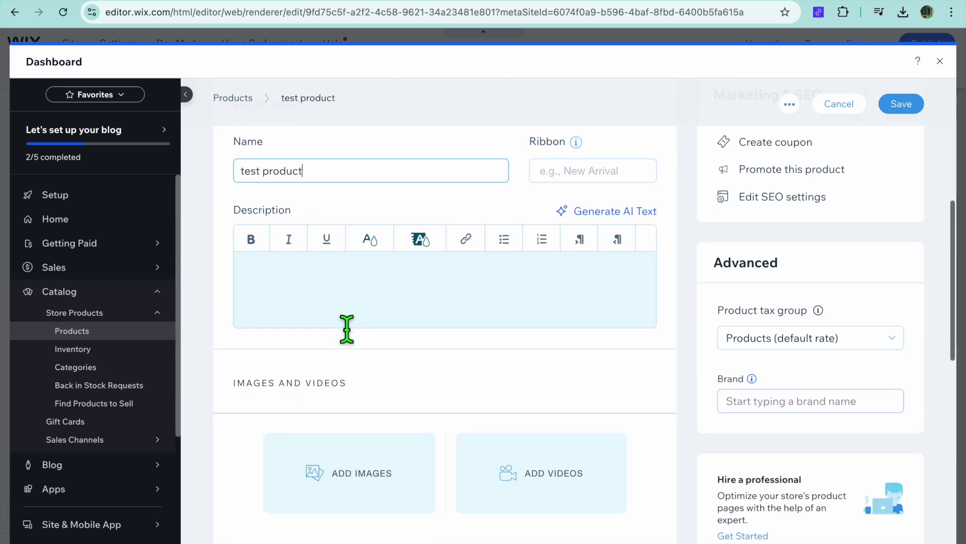
scroll(352, 323, down, 4)
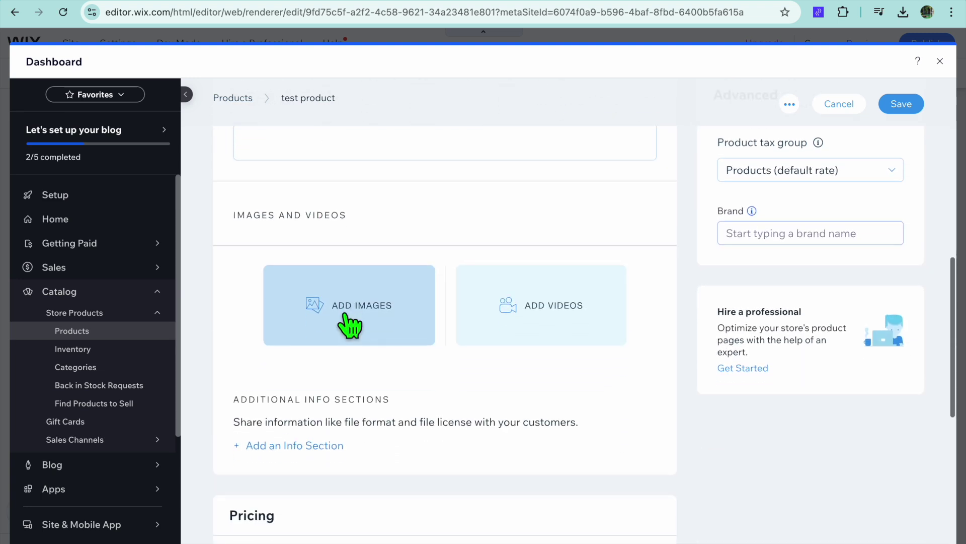
scroll(349, 323, down, 2)
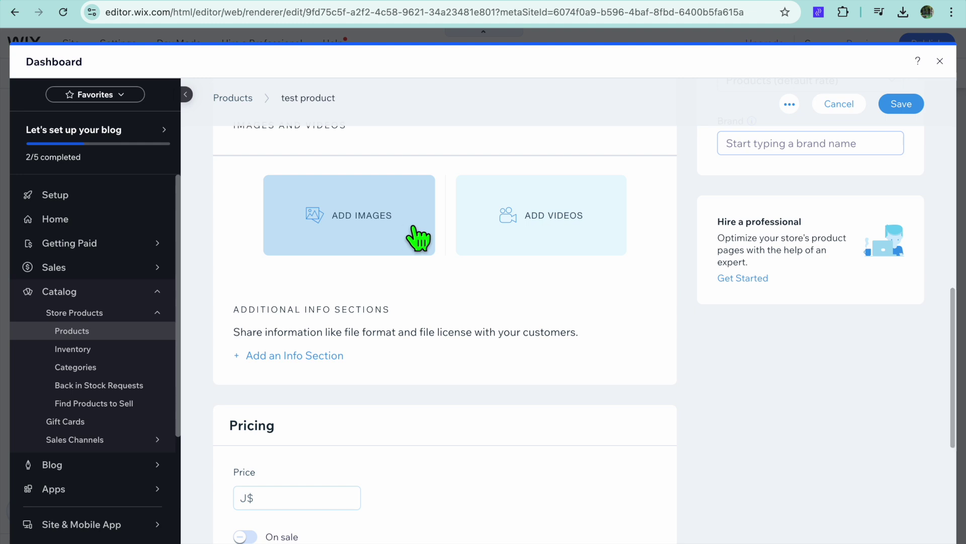
scroll(506, 258, down, 3)
click(309, 355)
text(1)
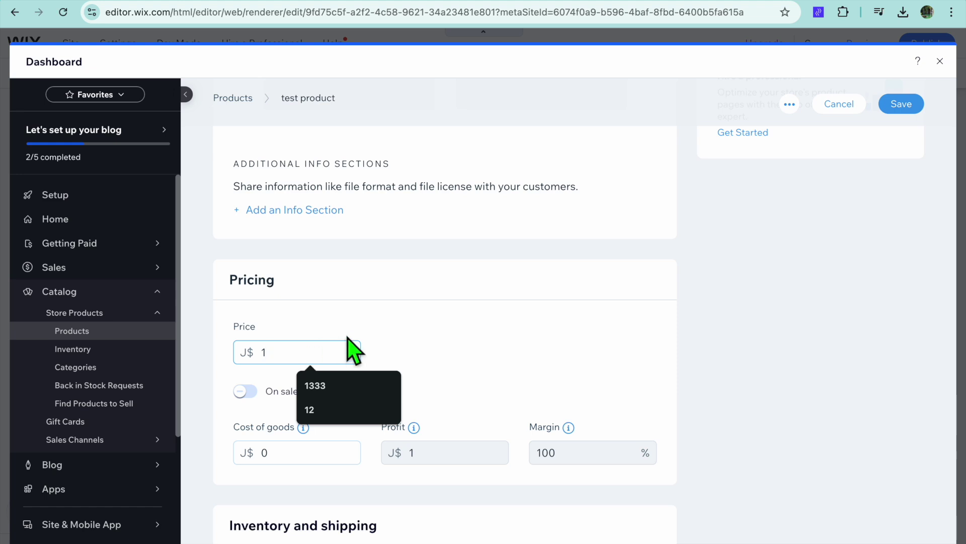
text(0)
scroll(432, 355, down, 3)
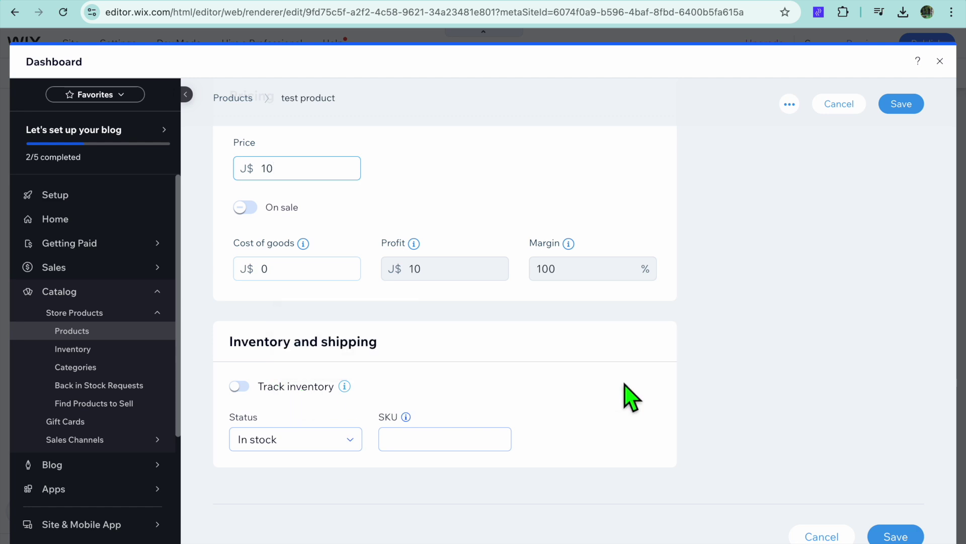
click(902, 104)
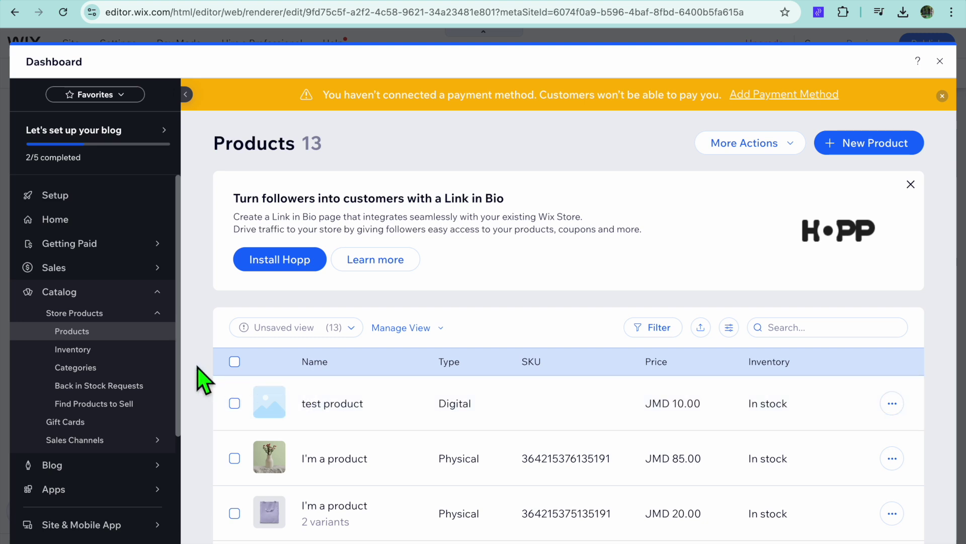
Step: Go to the Getting Paid payment setup page in the dashboard
mouse_move(116, 250)
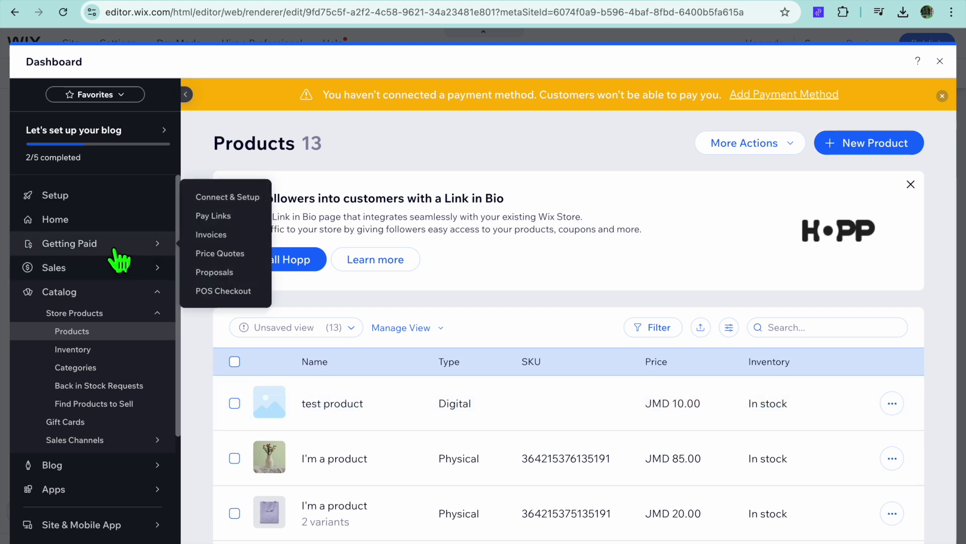
click(99, 250)
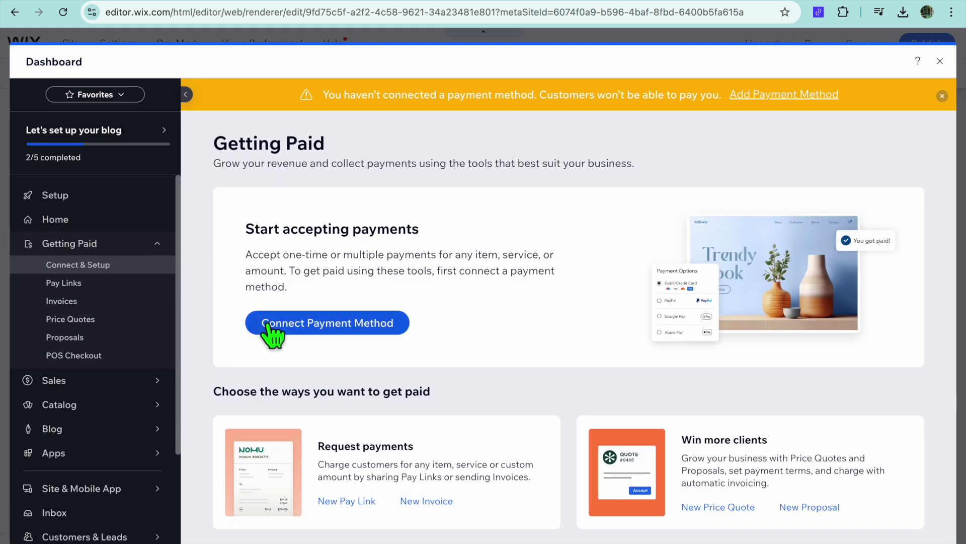
Step: Review the available payment methods and close the list without connecting any
click(294, 328)
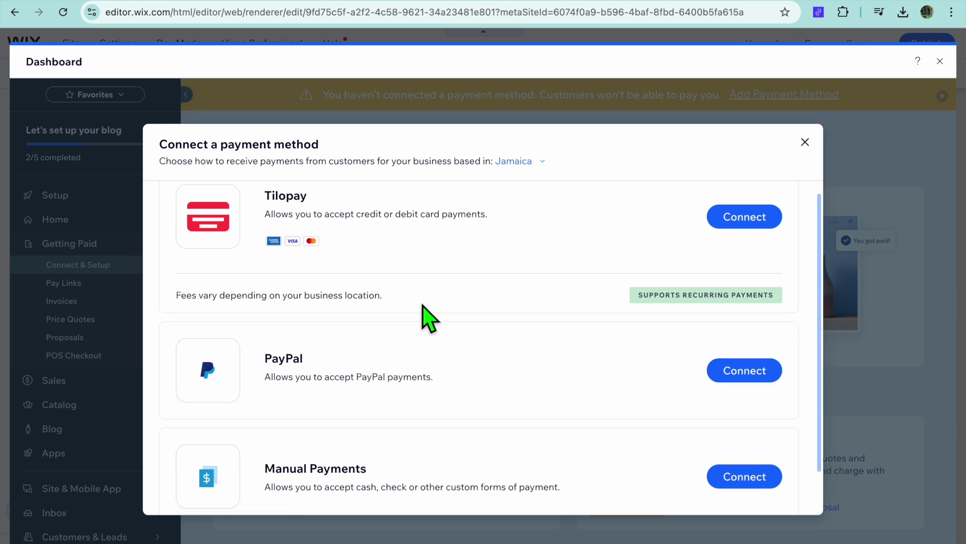
scroll(430, 318, down, 1)
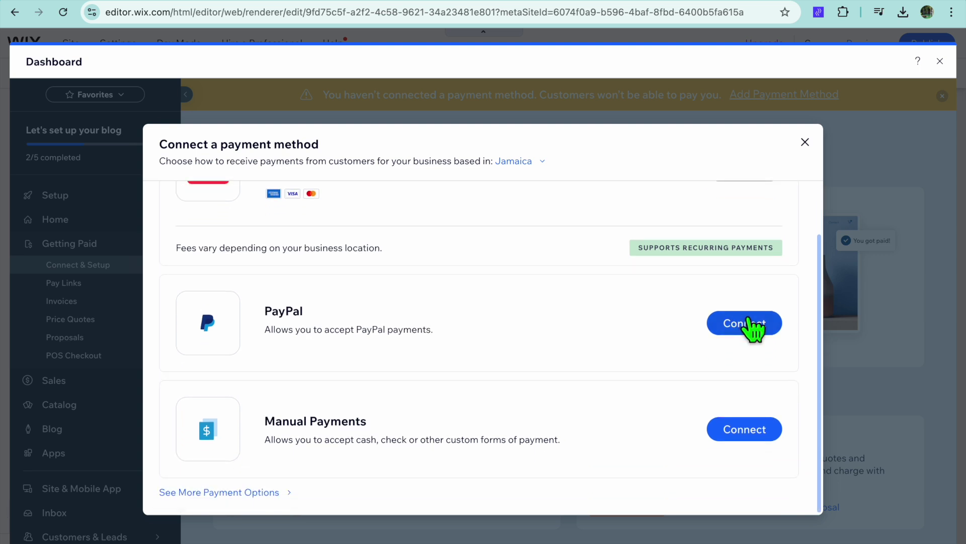
scroll(665, 285, up, 1)
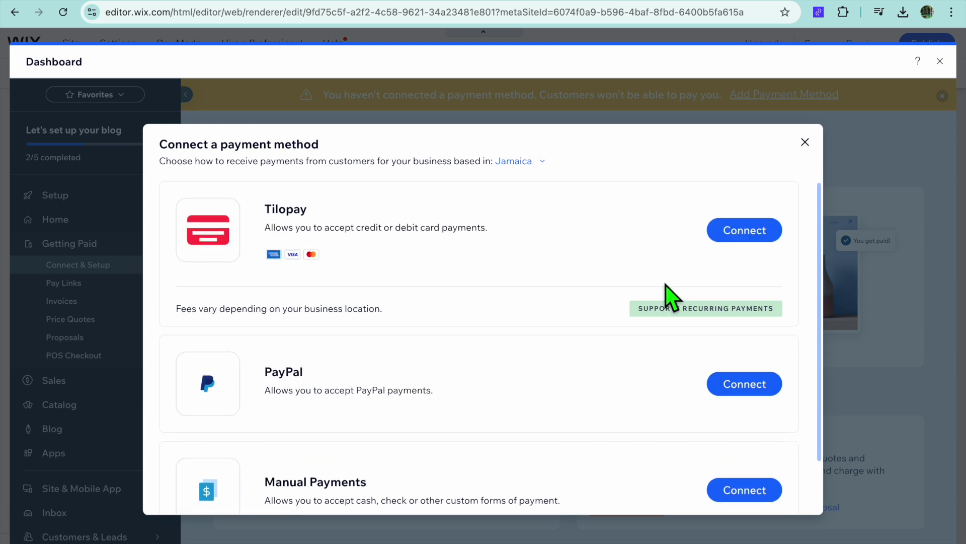
scroll(740, 344, down, 1)
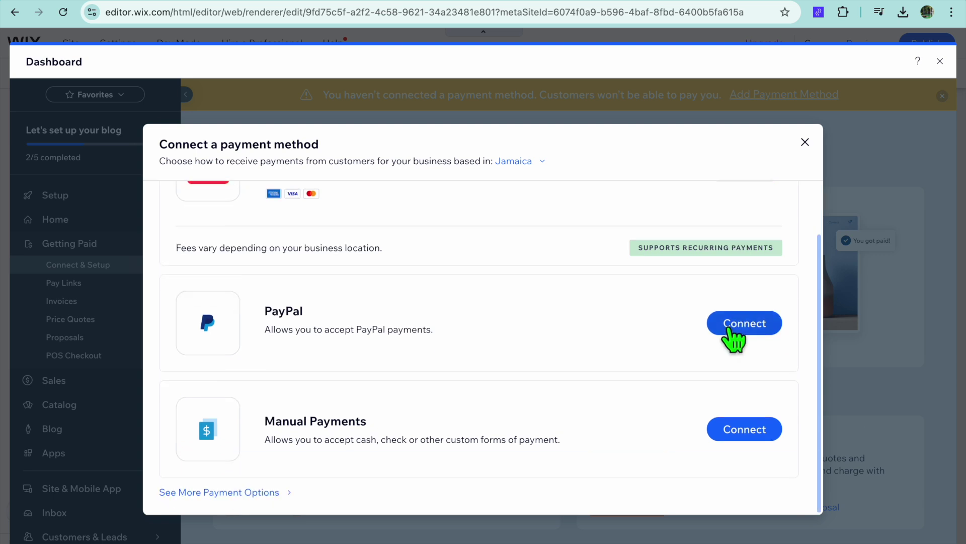
click(805, 143)
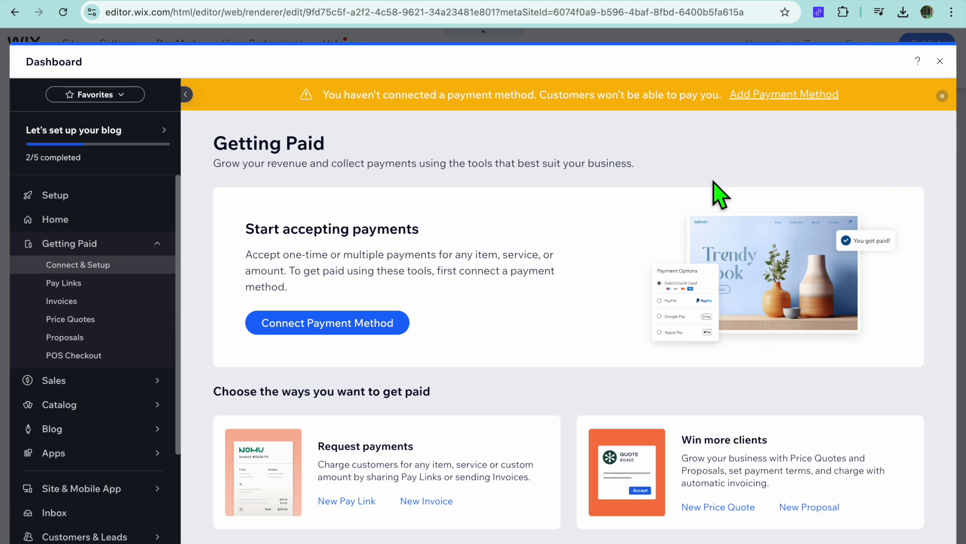
mouse_move(103, 455)
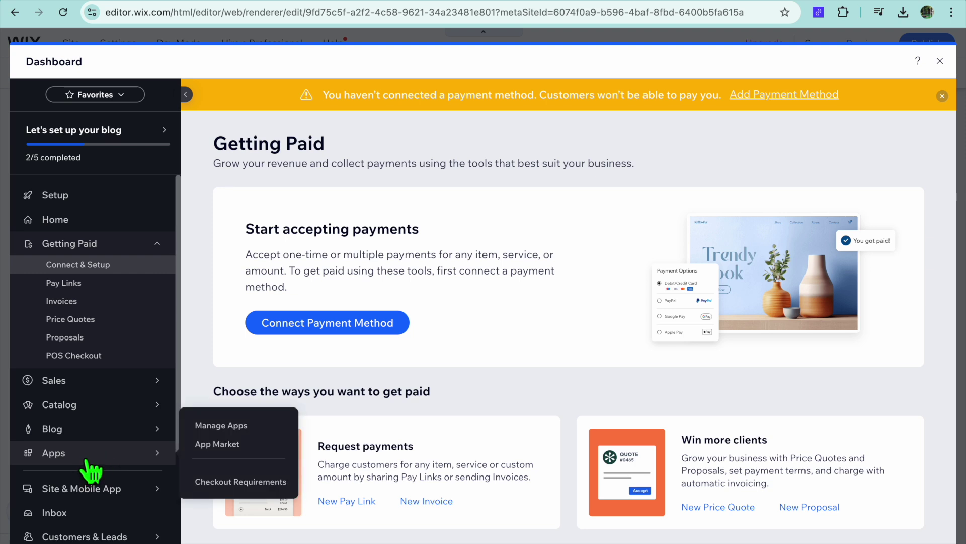
Step: Search the App Market for 'online store', browse the 37 results, then close the dashboard
click(224, 445)
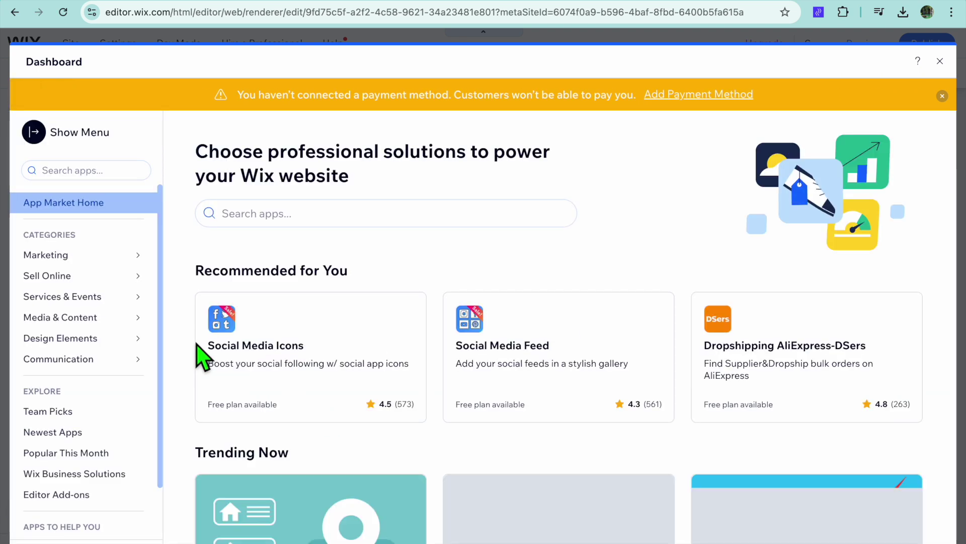
click(83, 181)
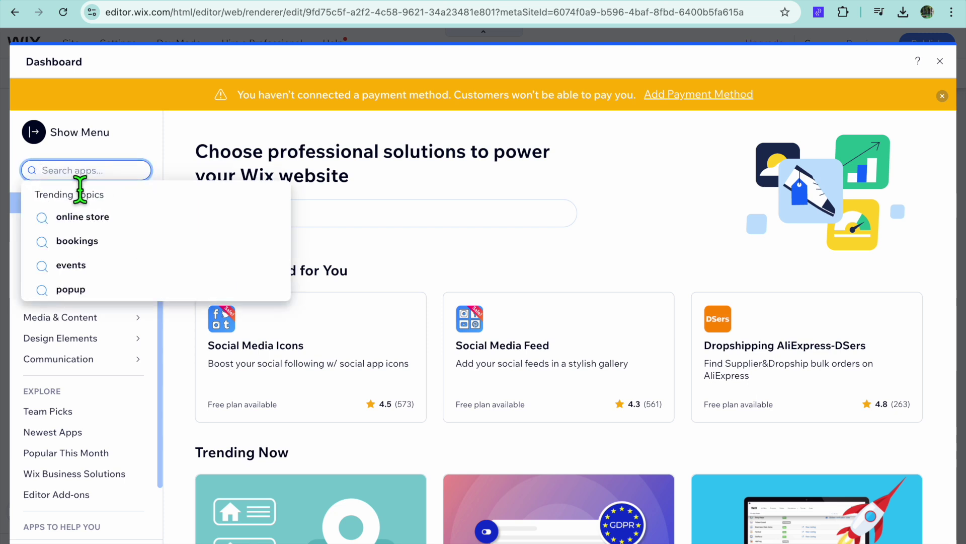
click(100, 221)
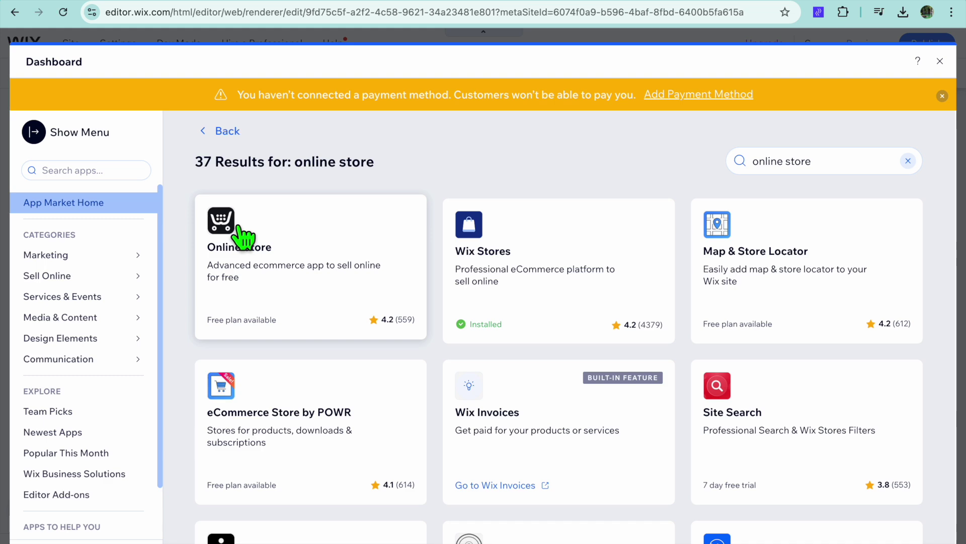
scroll(244, 238, down, 5)
scroll(238, 228, down, 7)
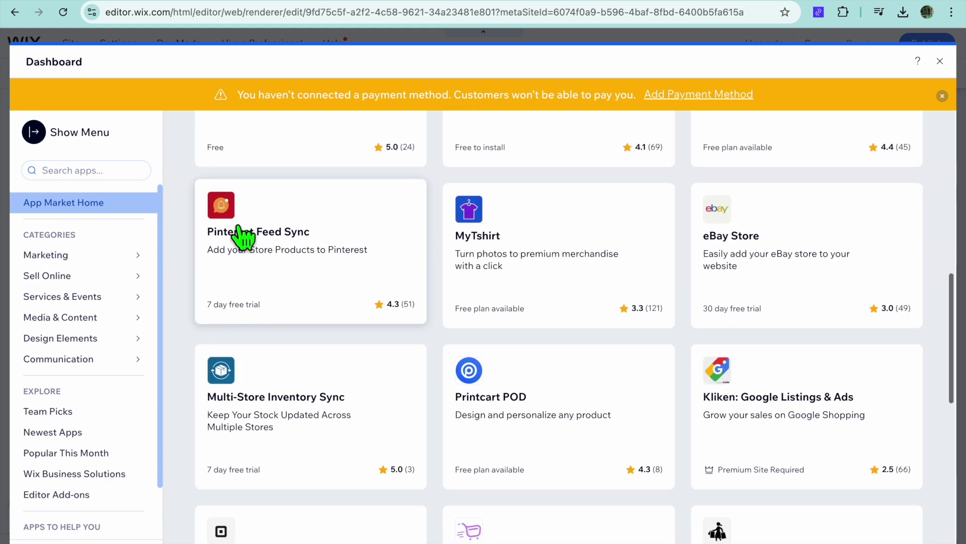
scroll(239, 229, down, 1)
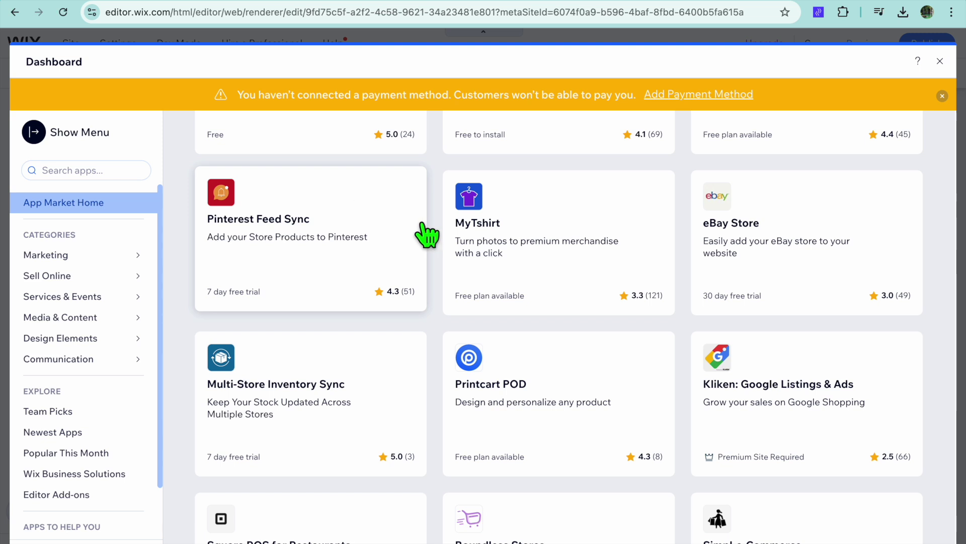
scroll(423, 227, down, 5)
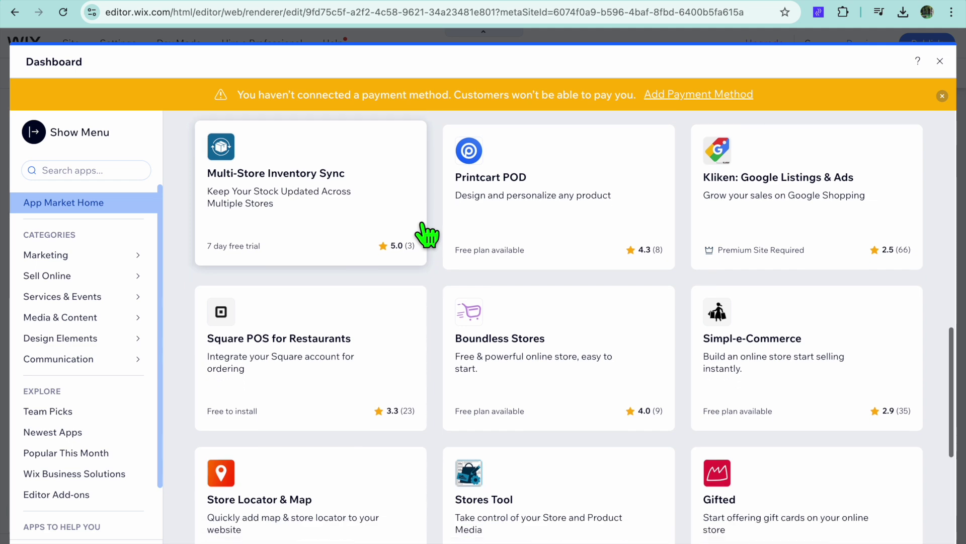
scroll(423, 226, down, 10)
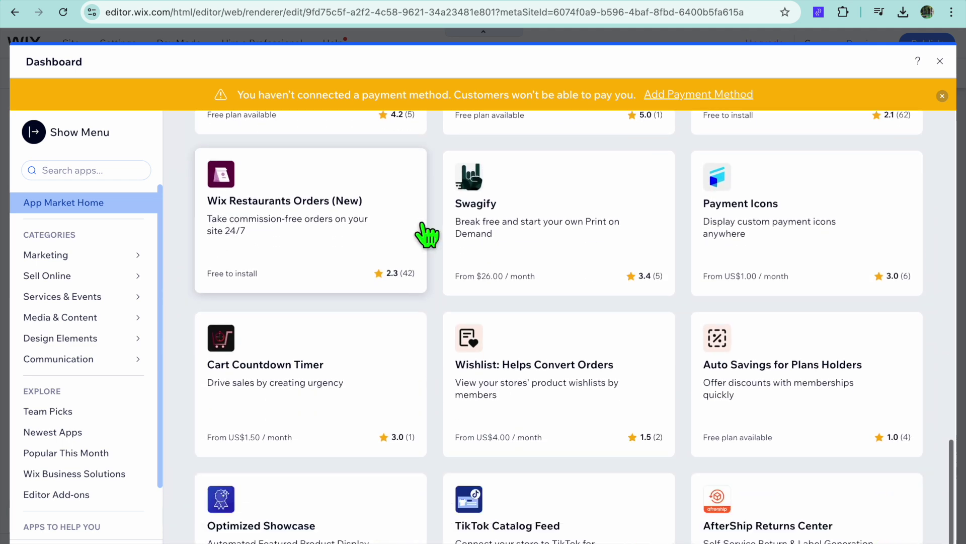
scroll(426, 236, down, 4)
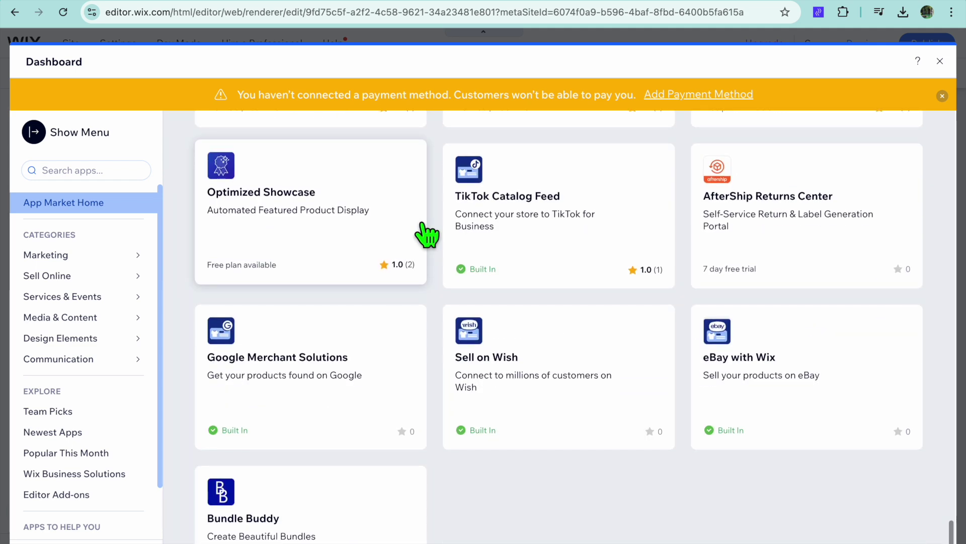
scroll(427, 233, up, 10)
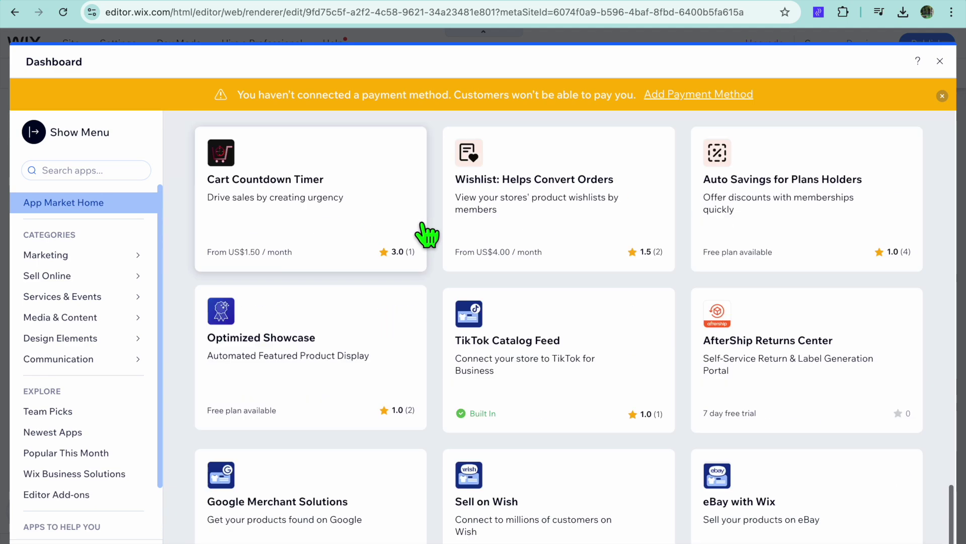
scroll(500, 253, up, 10)
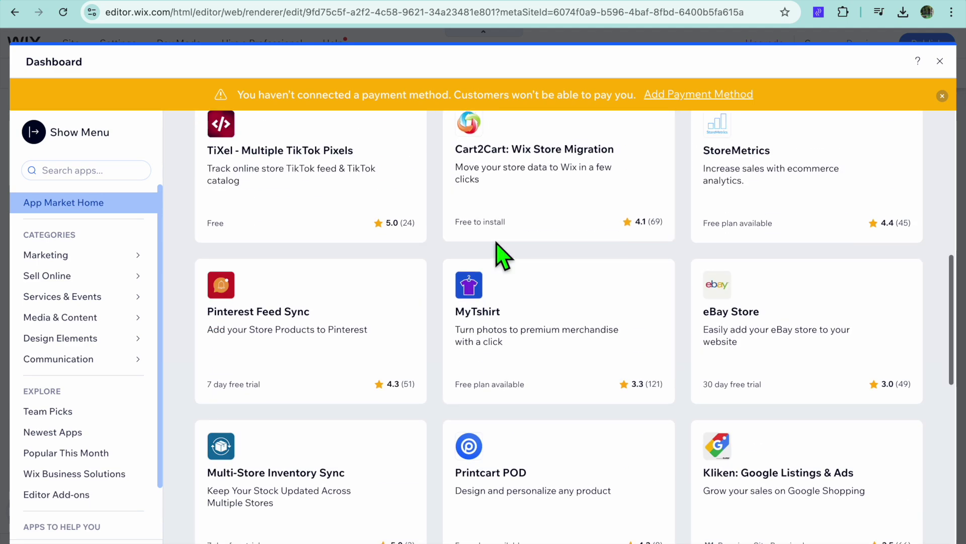
scroll(500, 255, up, 10)
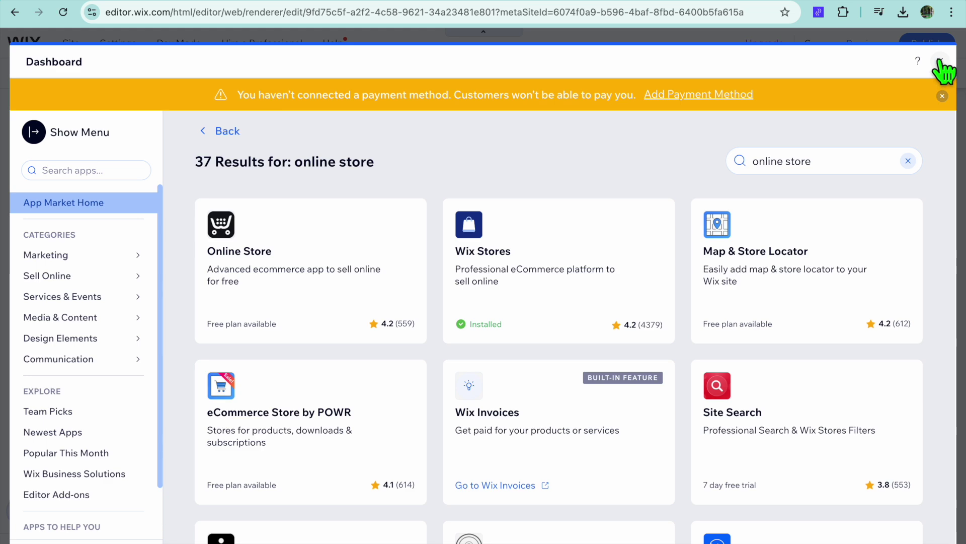
click(940, 60)
Step: Check the All Products gallery lists 'test product' at J$10, then preview the site
scroll(694, 209, down, 7)
scroll(694, 209, up, 4)
scroll(694, 209, up, 4)
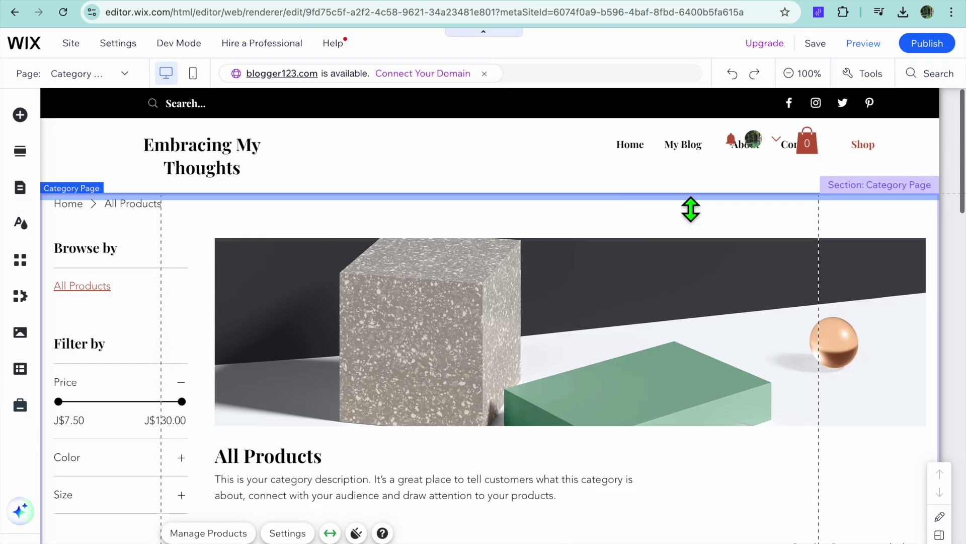
scroll(692, 209, down, 6)
click(270, 423)
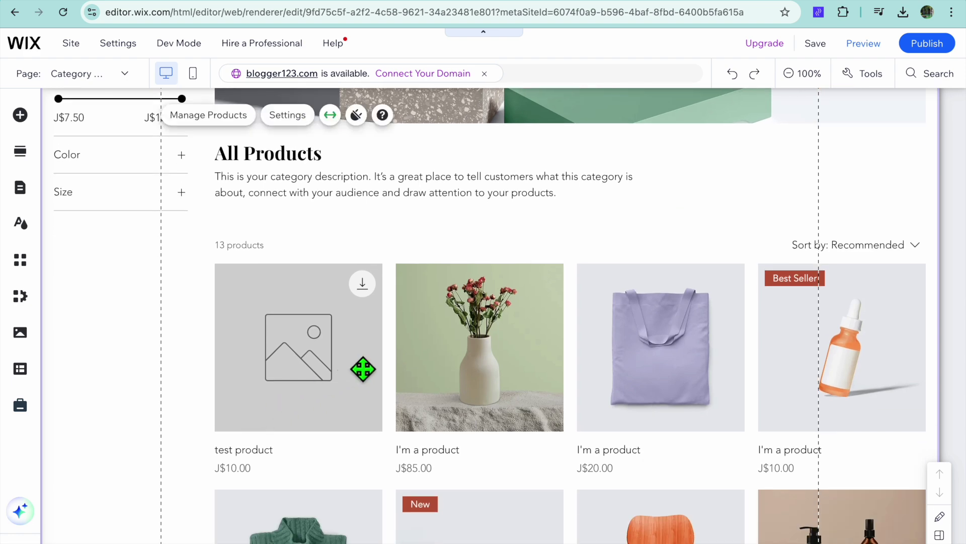
scroll(492, 323, up, 5)
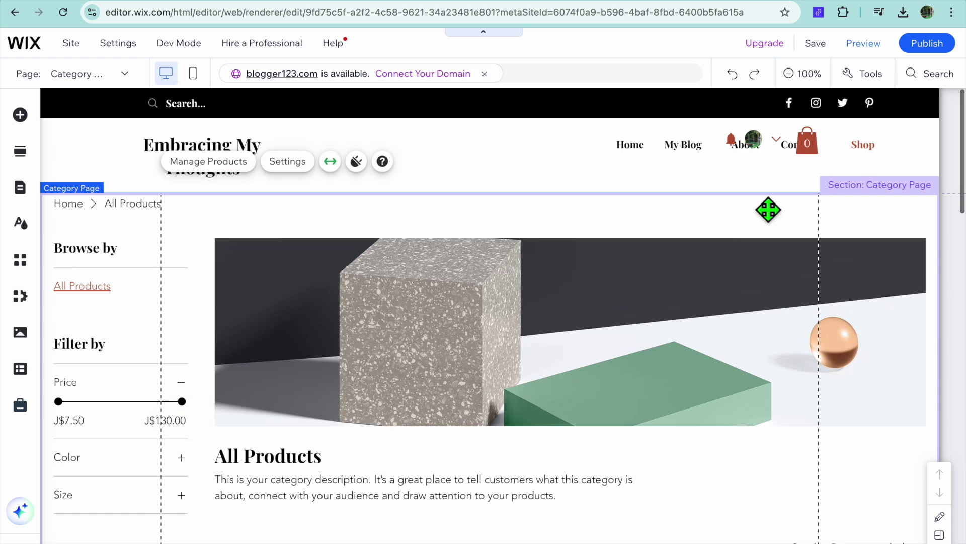
click(863, 46)
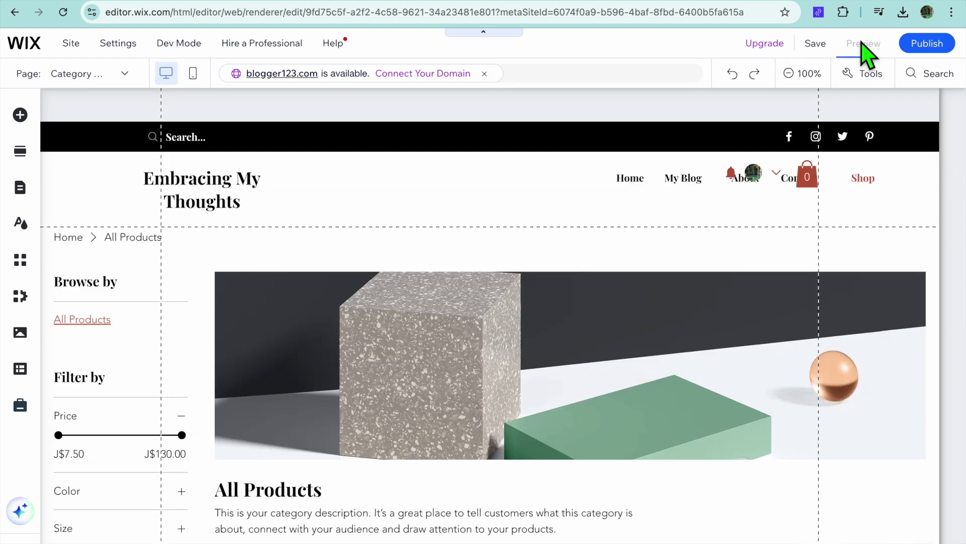